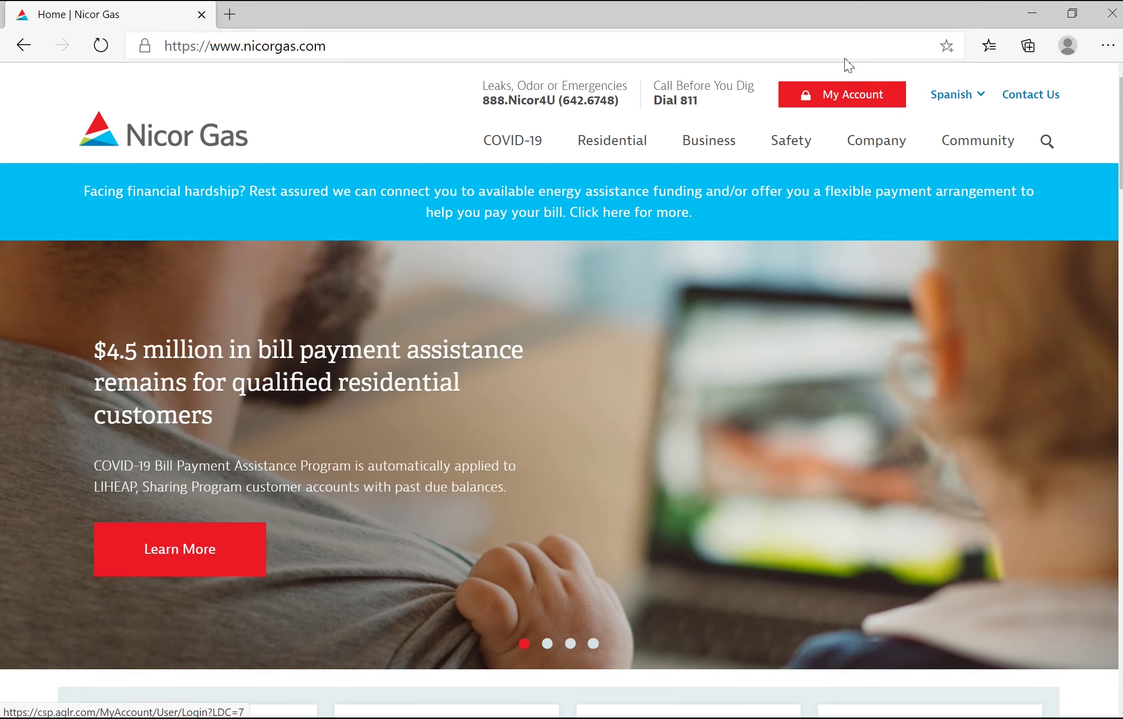
Open the My Account login page from nicorgas.com and highlight the new-user registration prompt
{"action": "left_click", "coordinate": [842, 94]}
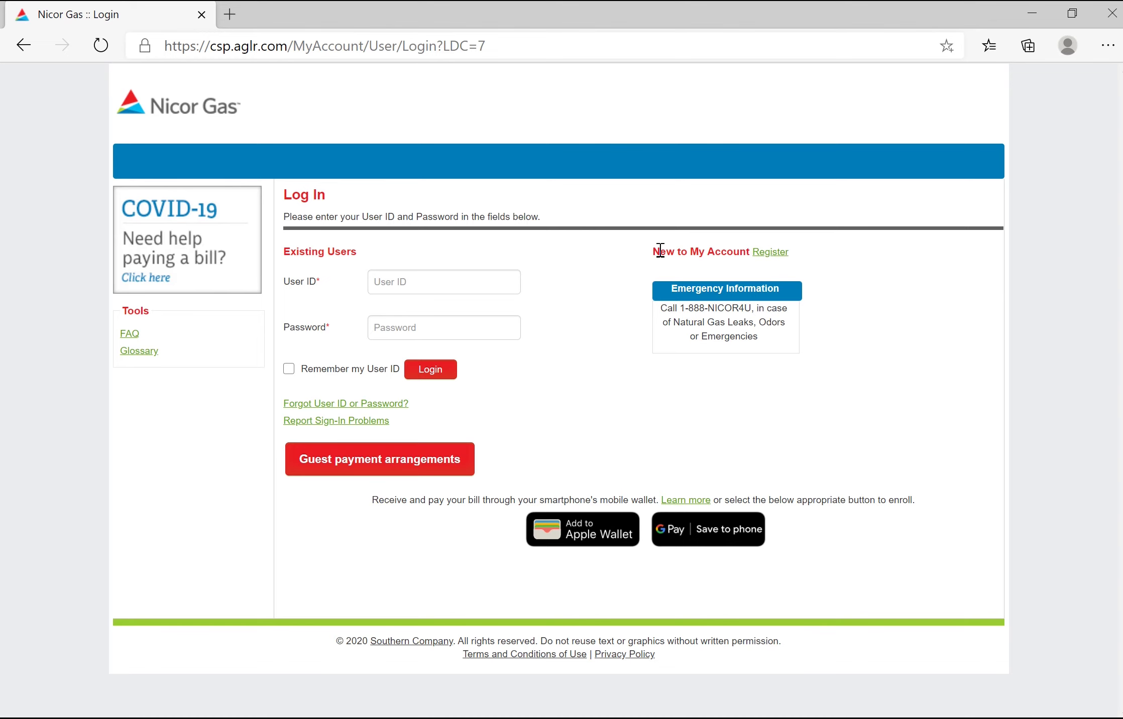
{"action": "left_click_drag", "start_coordinate": [649, 253], "coordinate": [820, 256]}
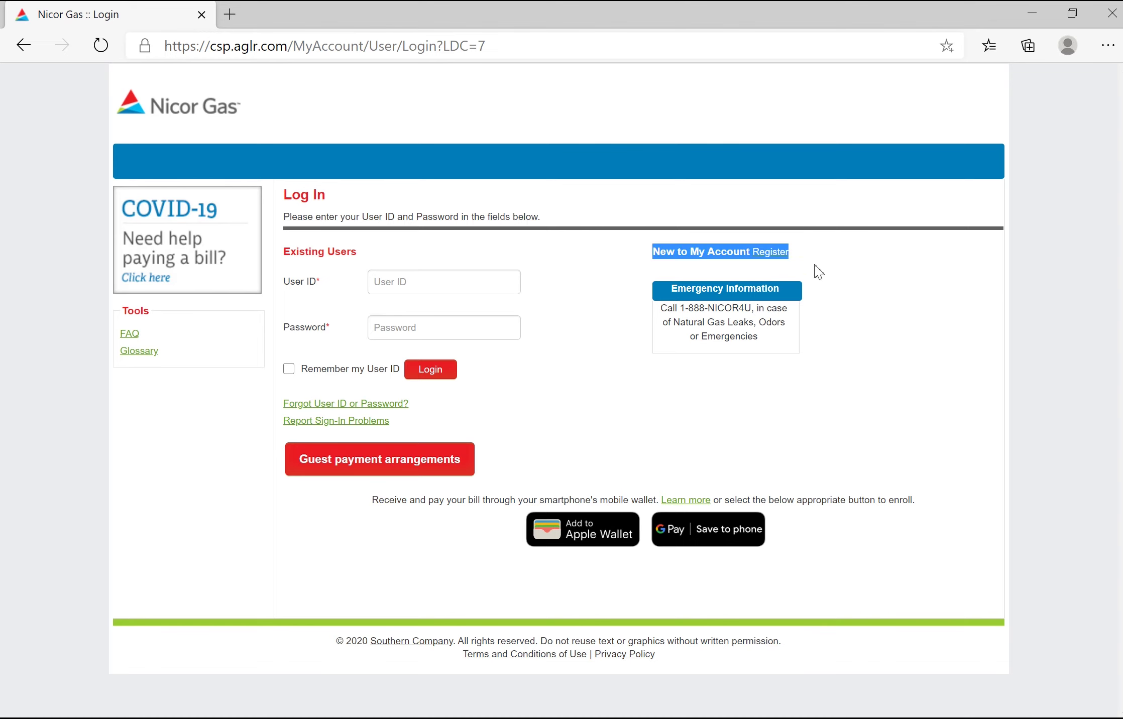
{"action": "left_click", "coordinate": [815, 268]}
Start a new registration and enter first name, last name, email and confirmation email
{"action": "left_click", "coordinate": [777, 253]}
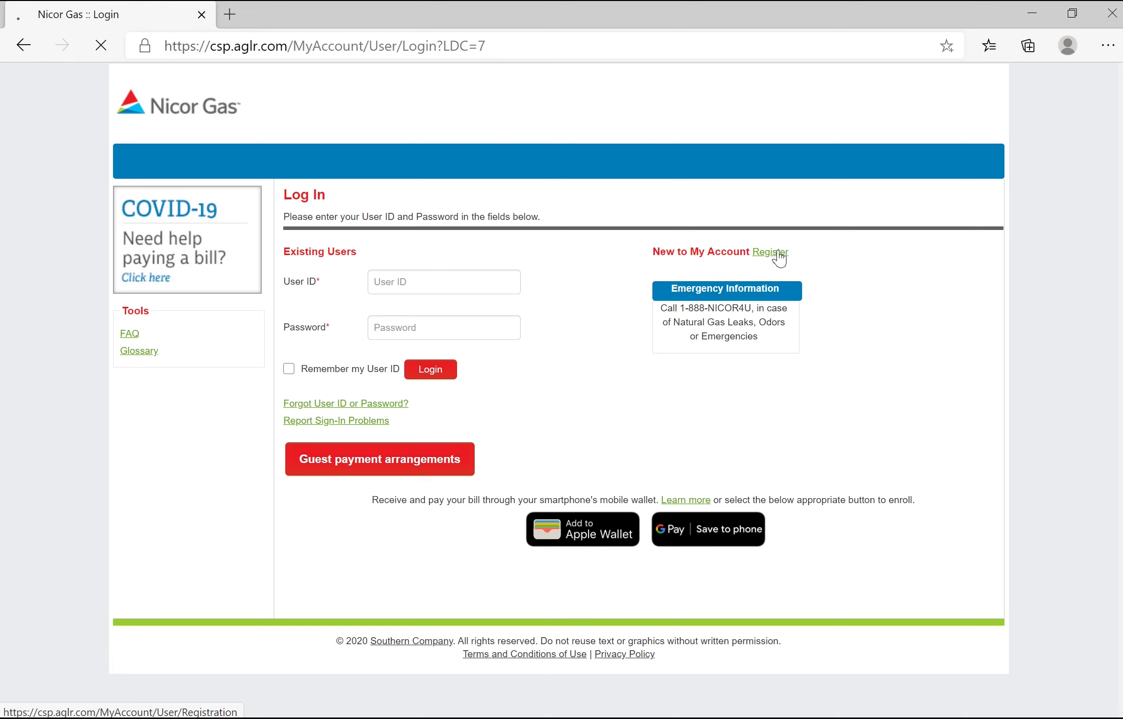
{"action": "left_click", "coordinate": [514, 295]}
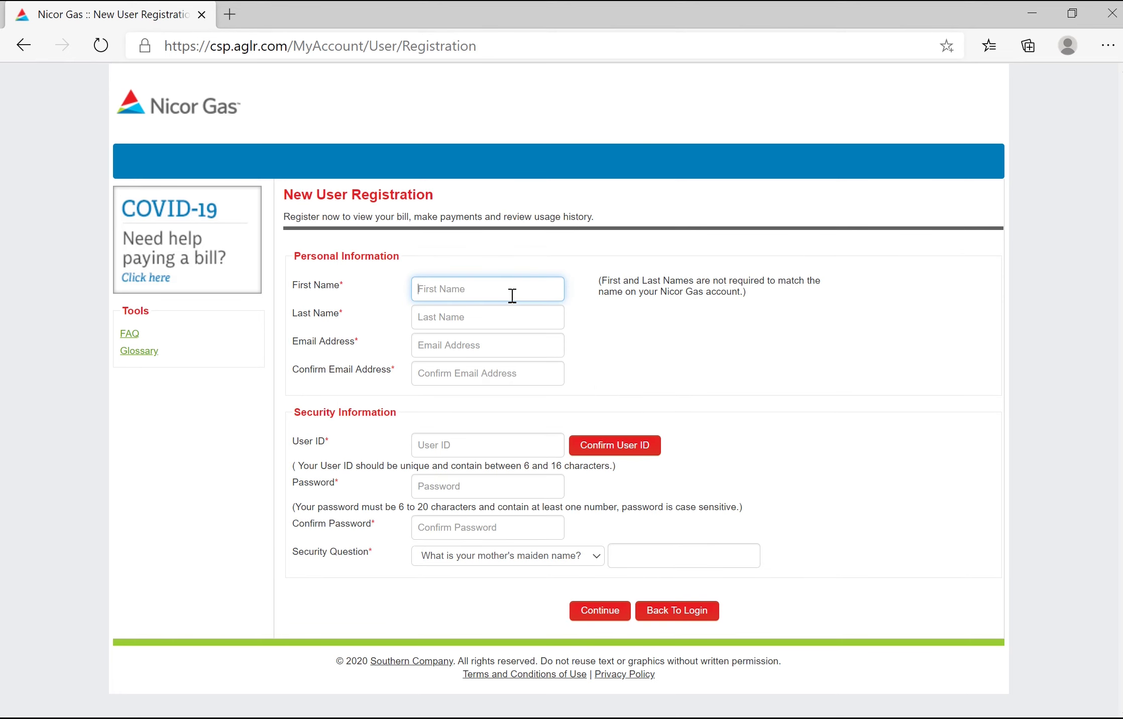
{"action": "type", "text": "Scrooge"}
{"action": "key", "text": "Tab"}
{"action": "type", "text": "McDuck"}
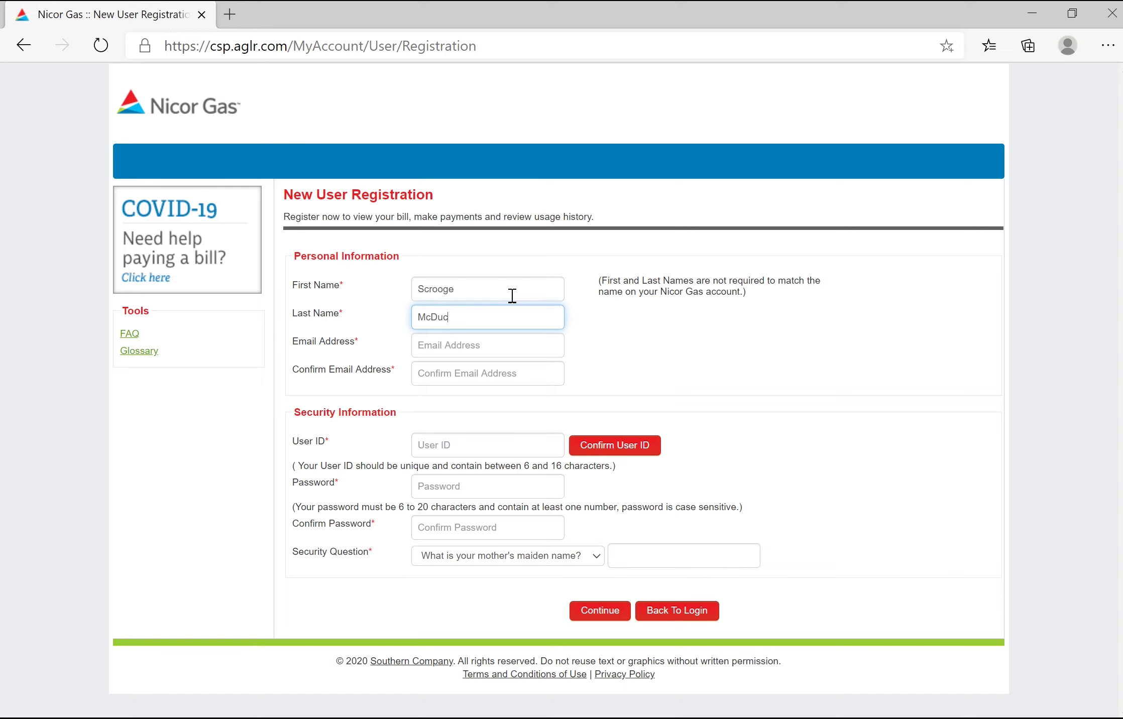
{"action": "key", "text": "Tab"}
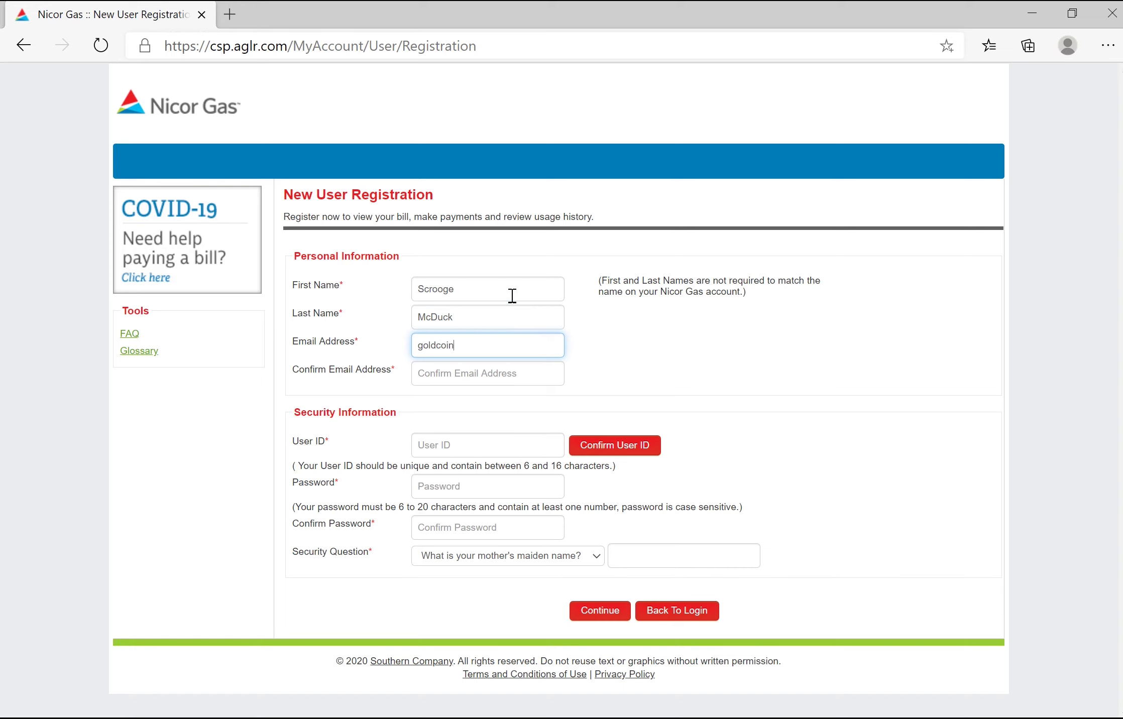
{"action": "key", "text": "Tab"}
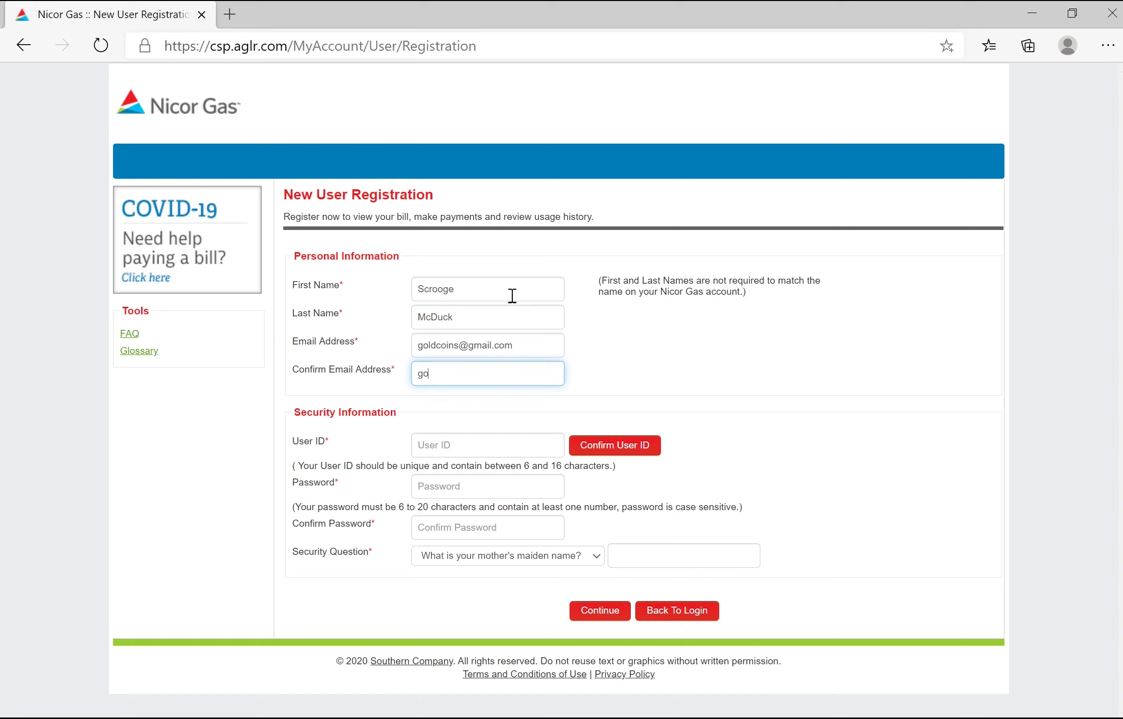
{"action": "left_click", "coordinate": [443, 446]}
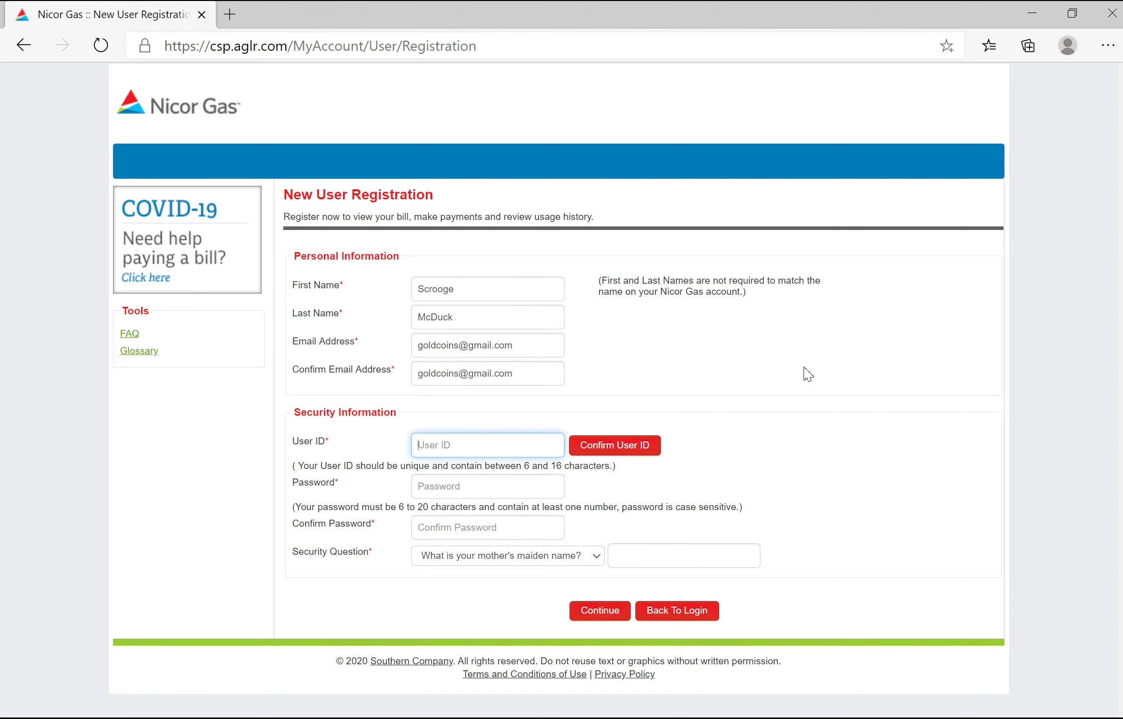
{"action": "type", "text": "hueydeweylouie"}
{"action": "left_click", "coordinate": [452, 487]}
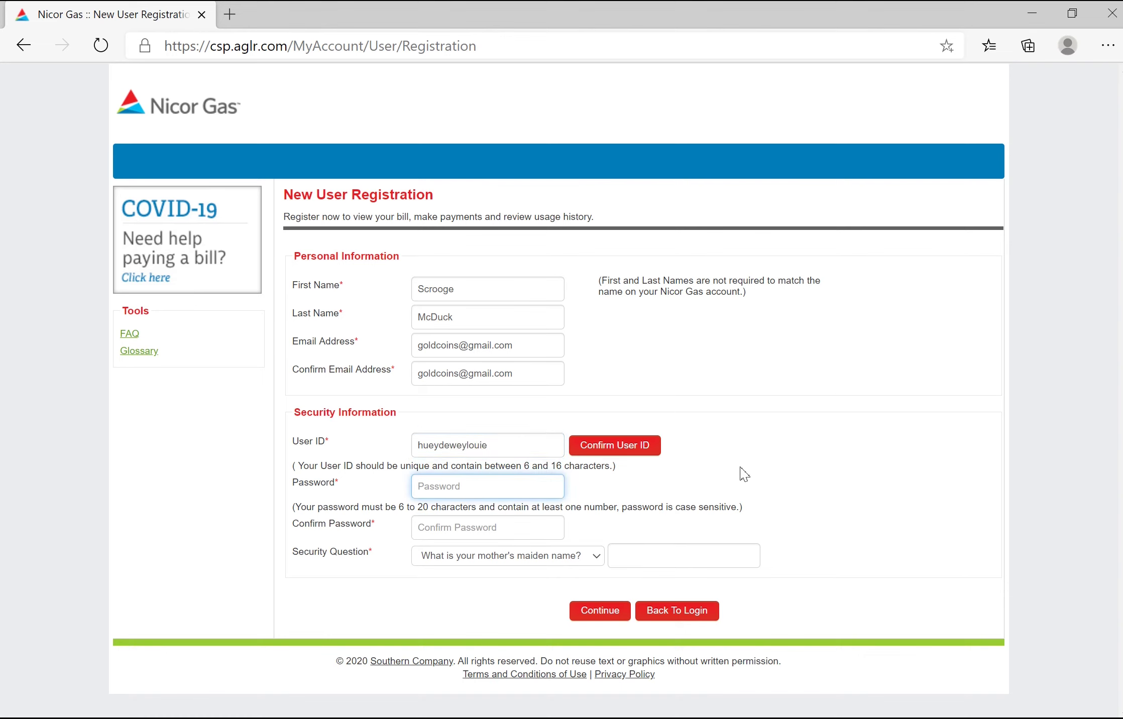
{"action": "type", "text": "****"}
{"action": "left_click", "coordinate": [518, 528]}
{"action": "type", "text": "**"}
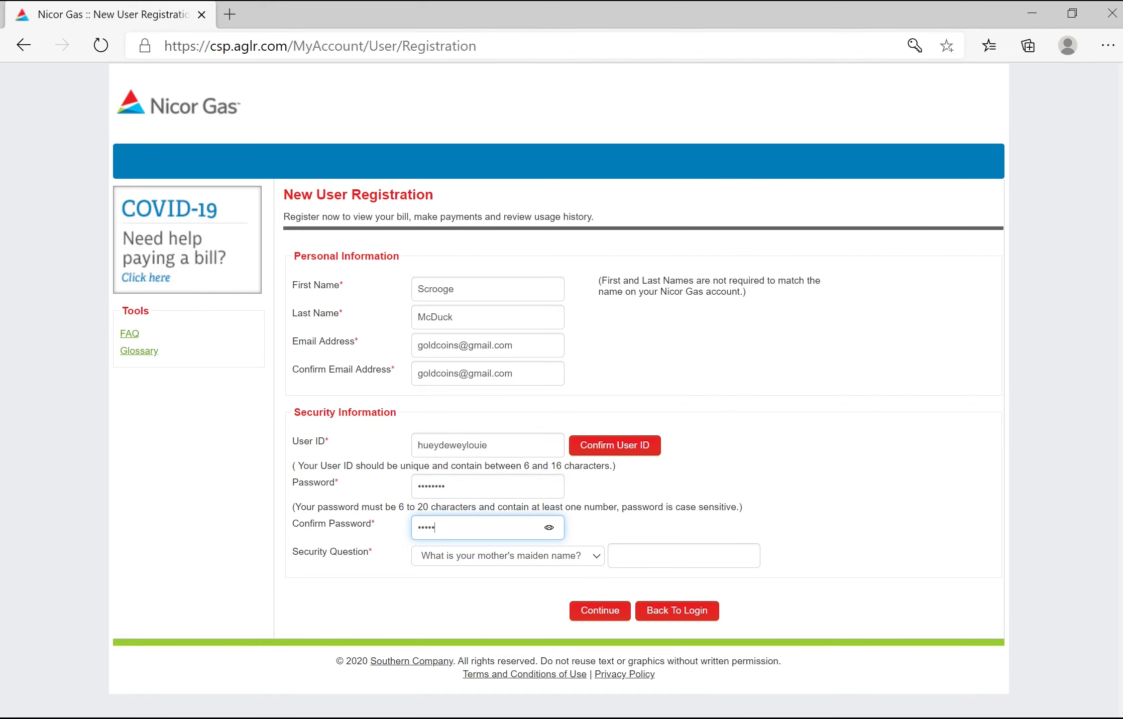
{"action": "left_click", "coordinate": [527, 562]}
{"action": "left_click", "coordinate": [517, 471]}
{"action": "left_click", "coordinate": [664, 554]}
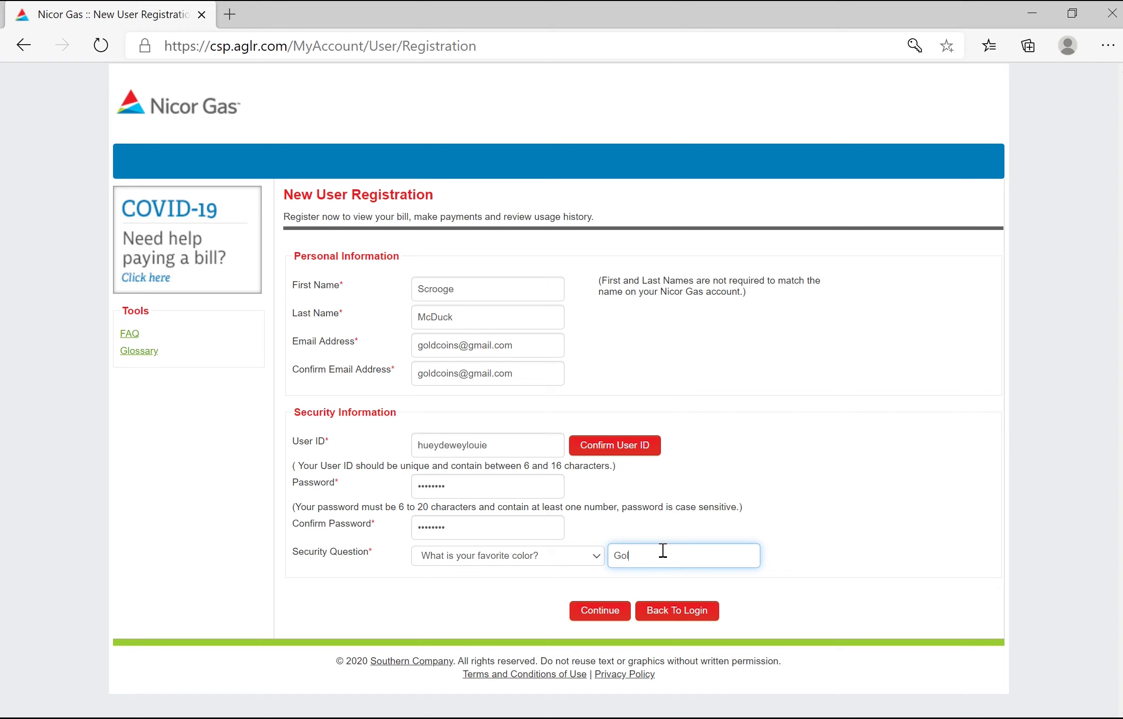
Submit registration, then enter account nickname, account number and ZipCode validation 60606
{"action": "left_click", "coordinate": [601, 612]}
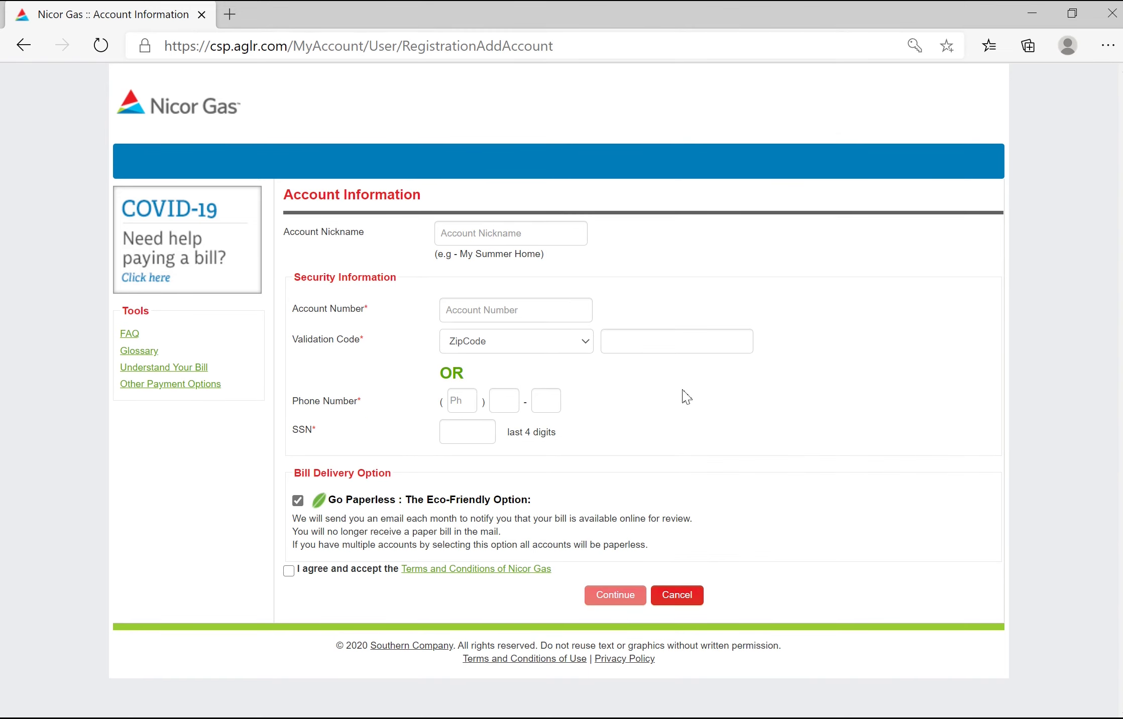
{"action": "left_click", "coordinate": [488, 234]}
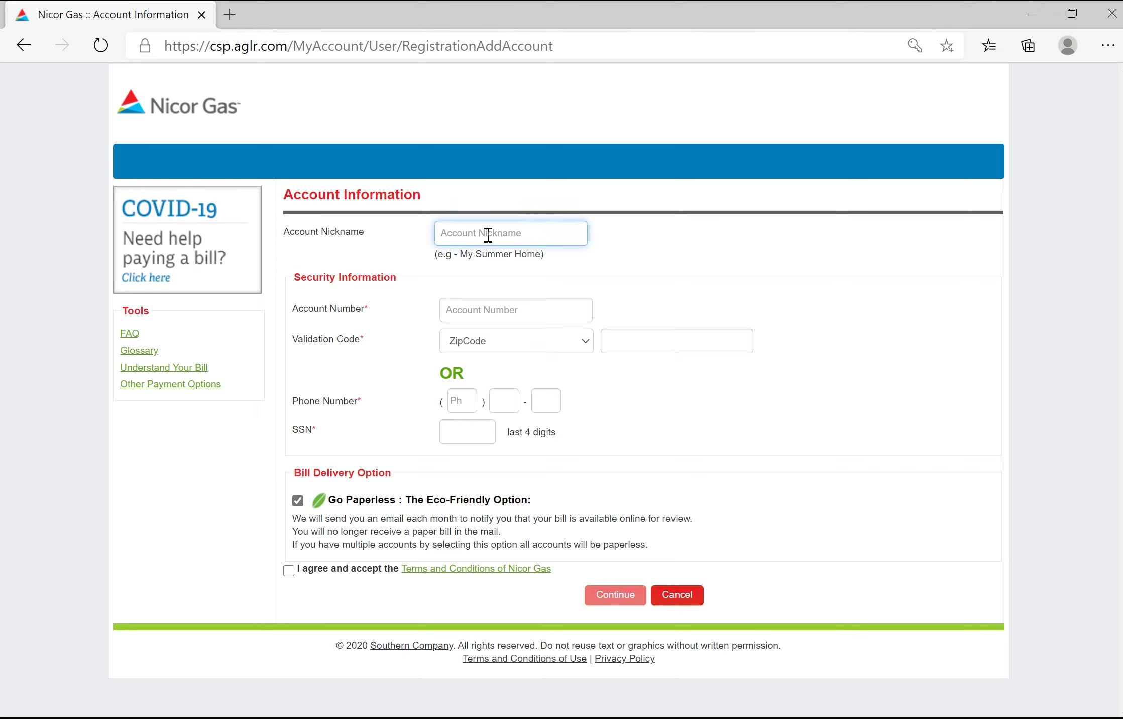
{"action": "type", "text": "Gold"}
{"action": "type", "text": "Coins"}
{"action": "left_click", "coordinate": [472, 309]}
{"action": "type", "text": "99999999"}
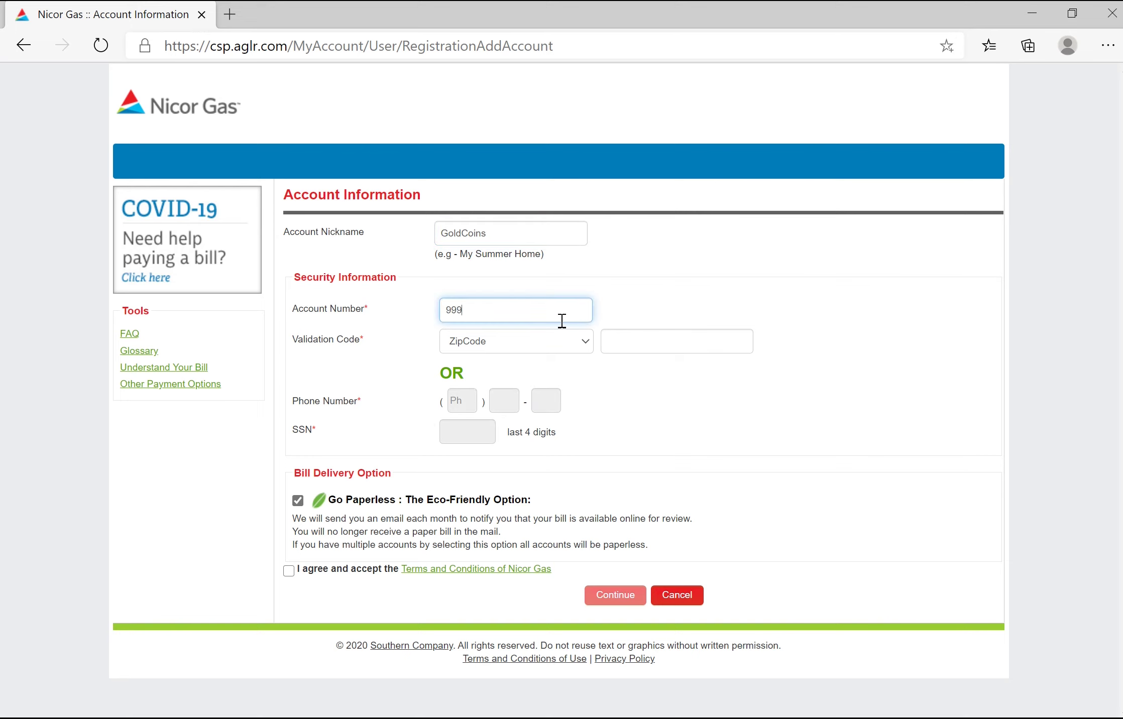
{"action": "type", "text": "99"}
{"action": "left_click", "coordinate": [513, 341]}
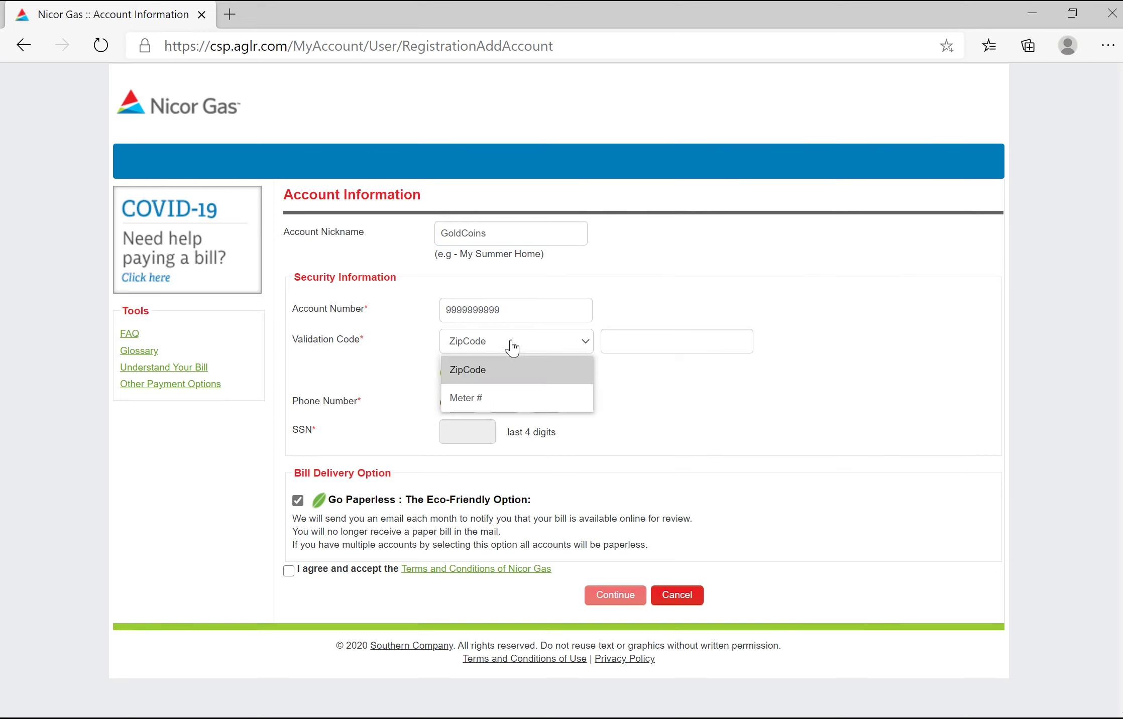
{"action": "left_click", "coordinate": [487, 375]}
{"action": "left_click", "coordinate": [675, 341]}
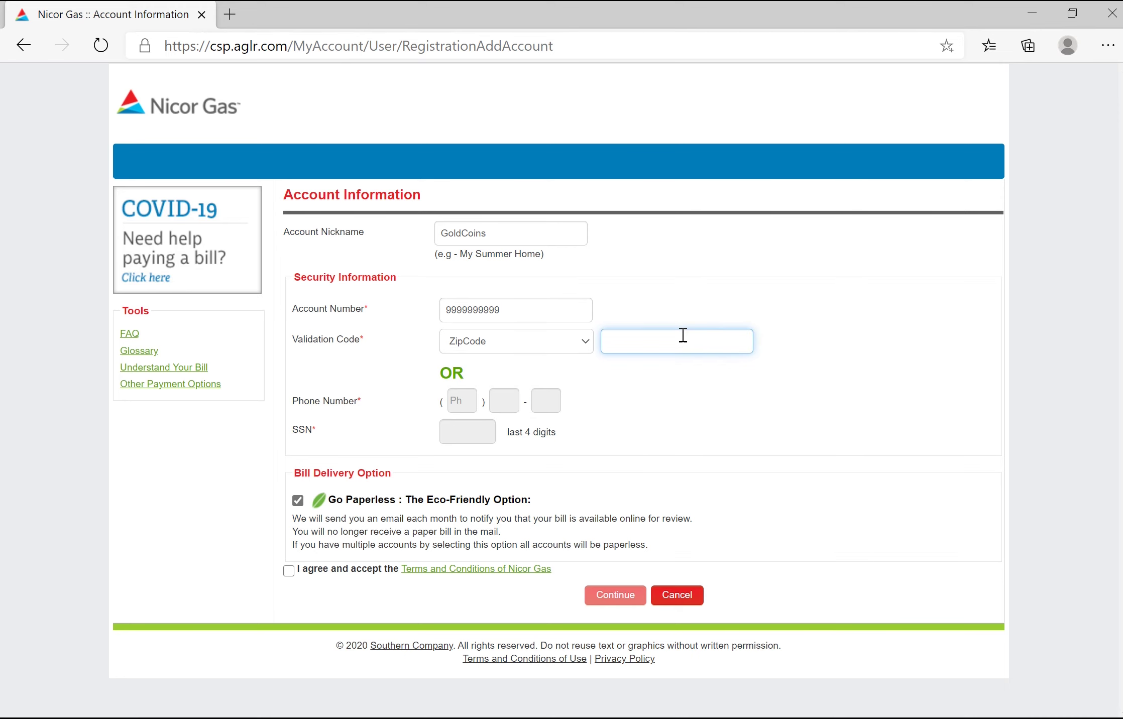
{"action": "type", "text": "60606"}
Decline Go Paperless billing and accept the Nicor Gas terms and conditions
{"action": "left_click_drag", "start_coordinate": [537, 504], "coordinate": [309, 496]}
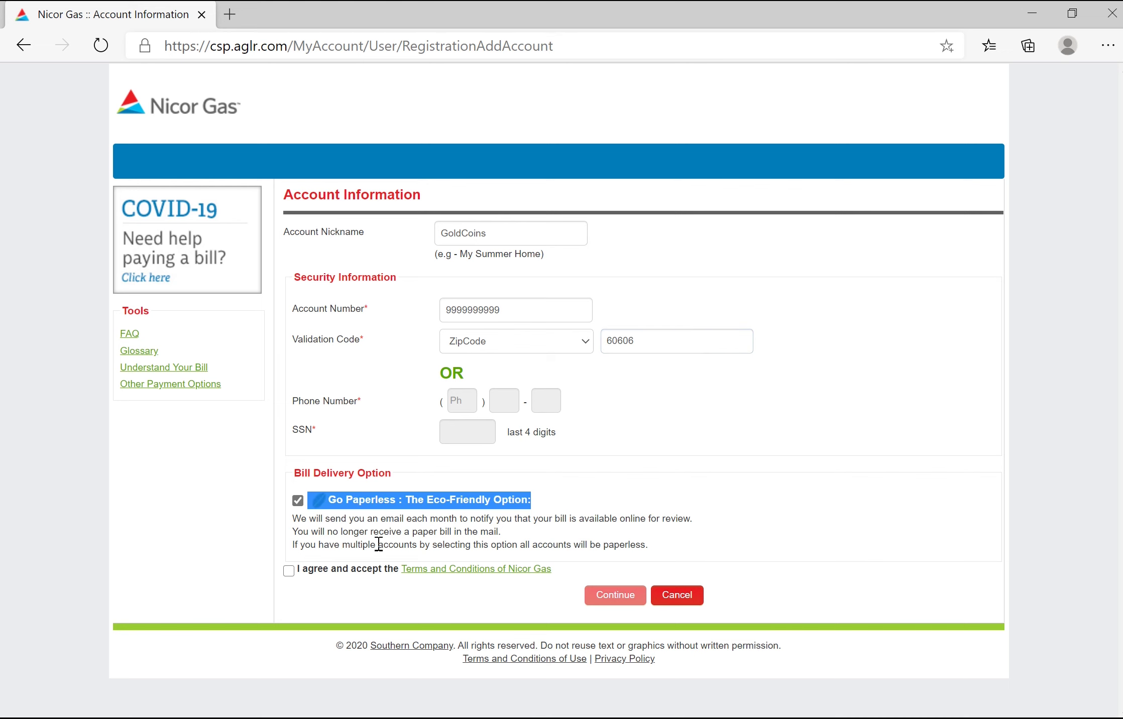
{"action": "left_click", "coordinate": [298, 501]}
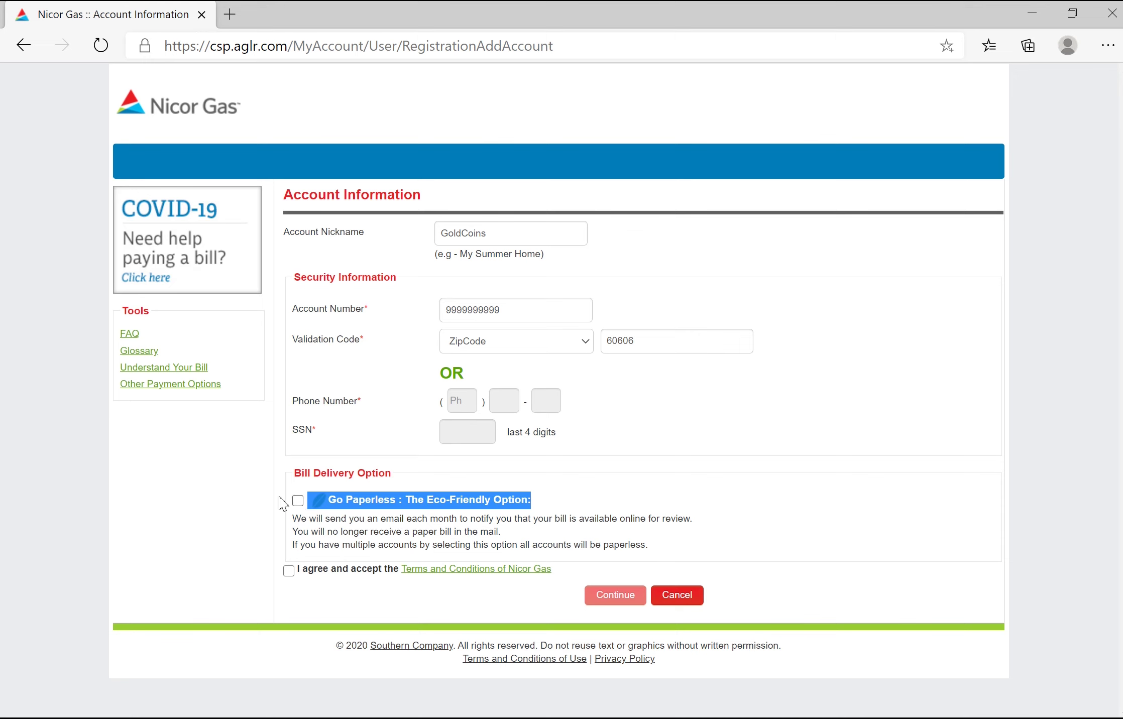
{"action": "left_click", "coordinate": [288, 571]}
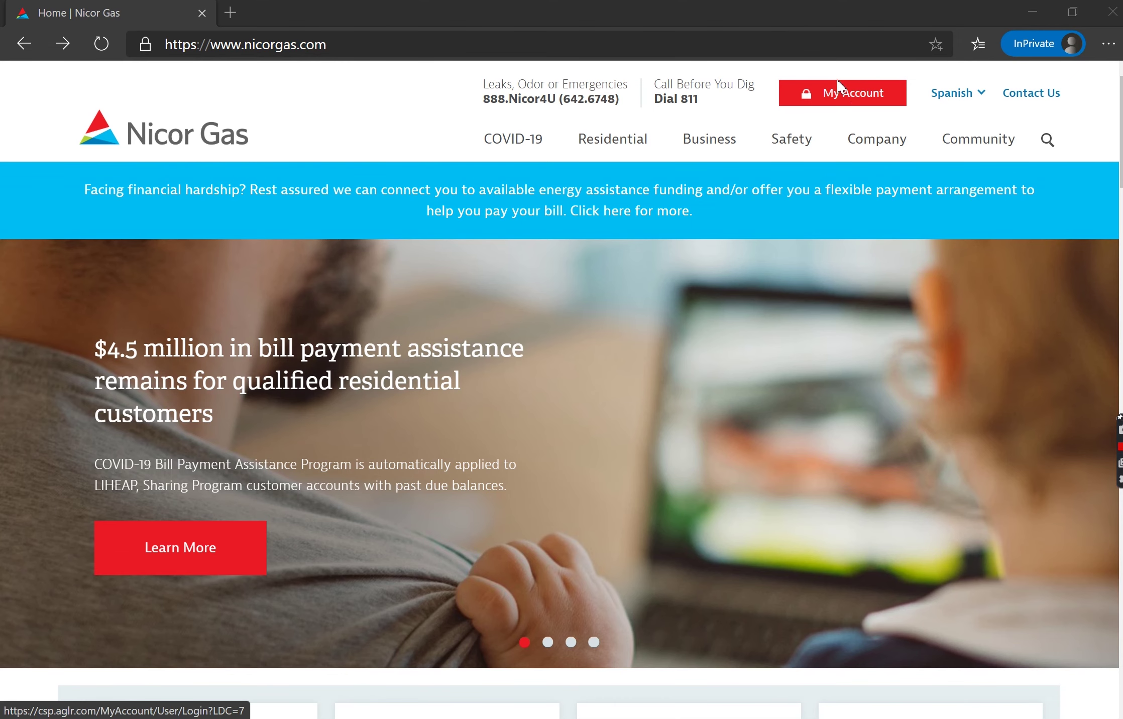
Log in with the new user ID and password, with Remember my User ID checked
{"action": "left_click", "coordinate": [851, 96]}
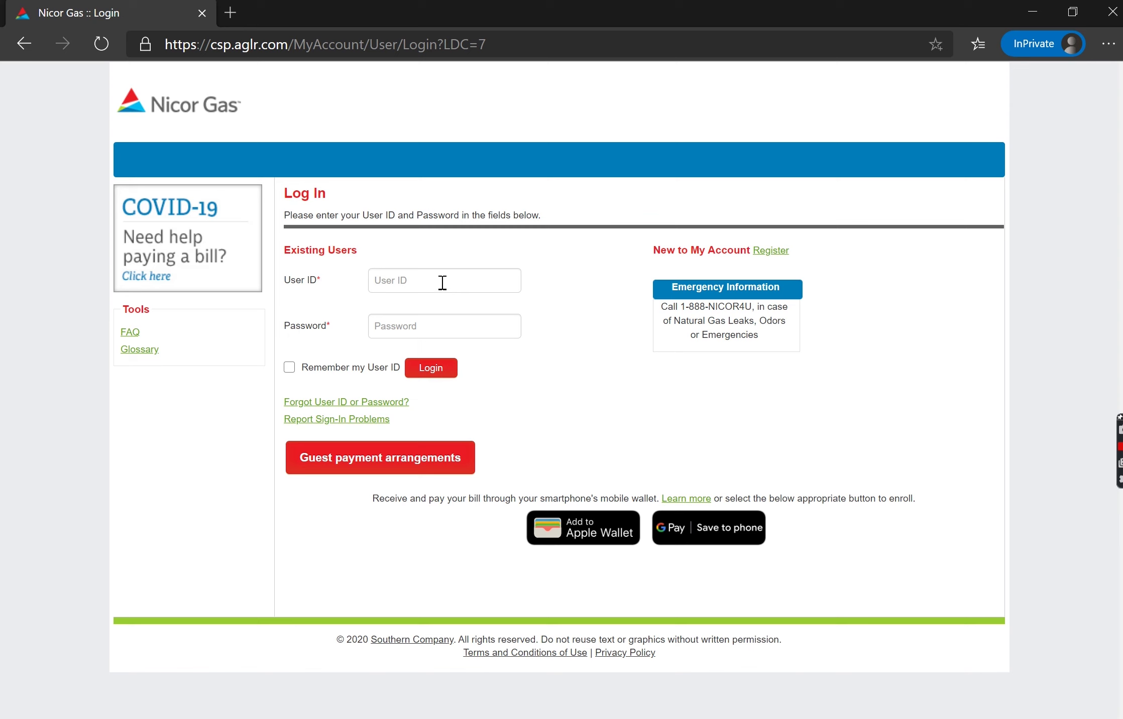
{"action": "left_click", "coordinate": [441, 281]}
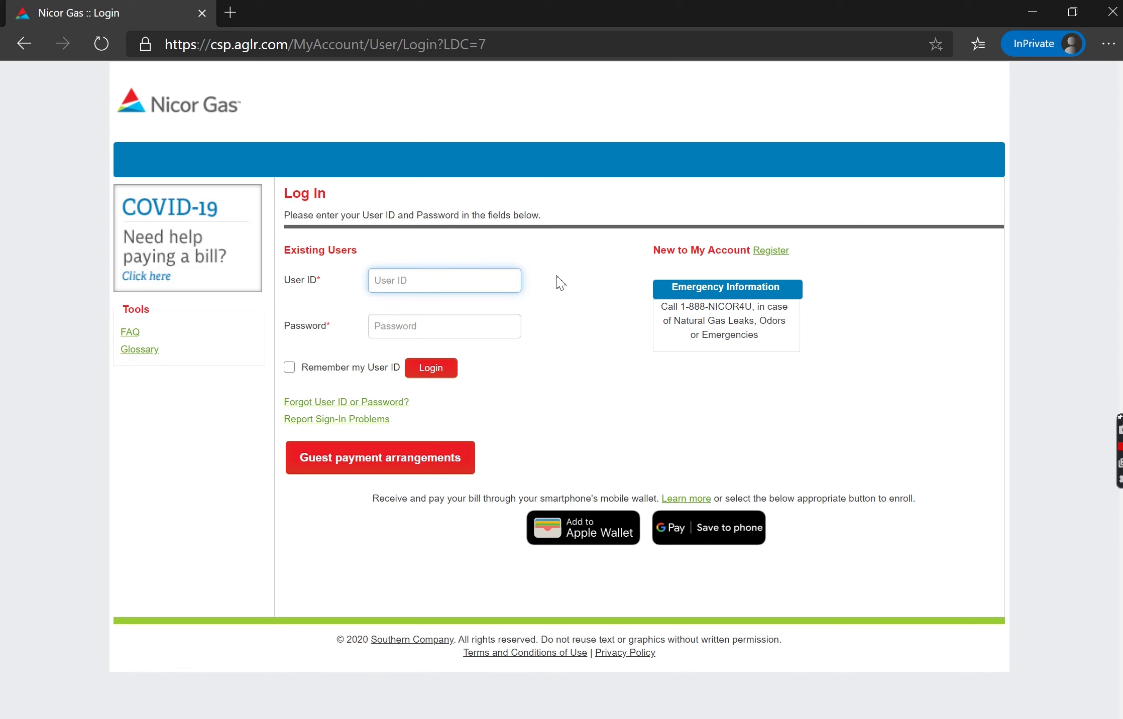
{"action": "type", "text": "hueyde"}
{"action": "type", "text": "weylouie"}
{"action": "key", "text": "Tab"}
{"action": "type", "text": "••"}
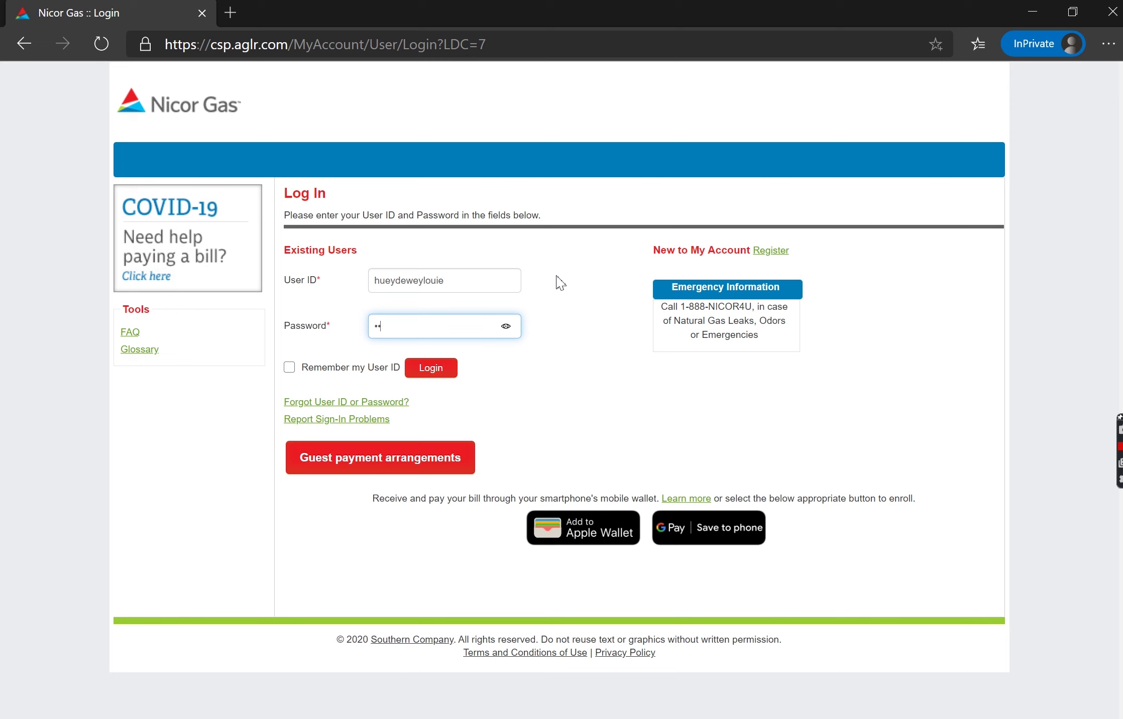
{"action": "type", "text": "•"}
{"action": "left_click", "coordinate": [290, 367]}
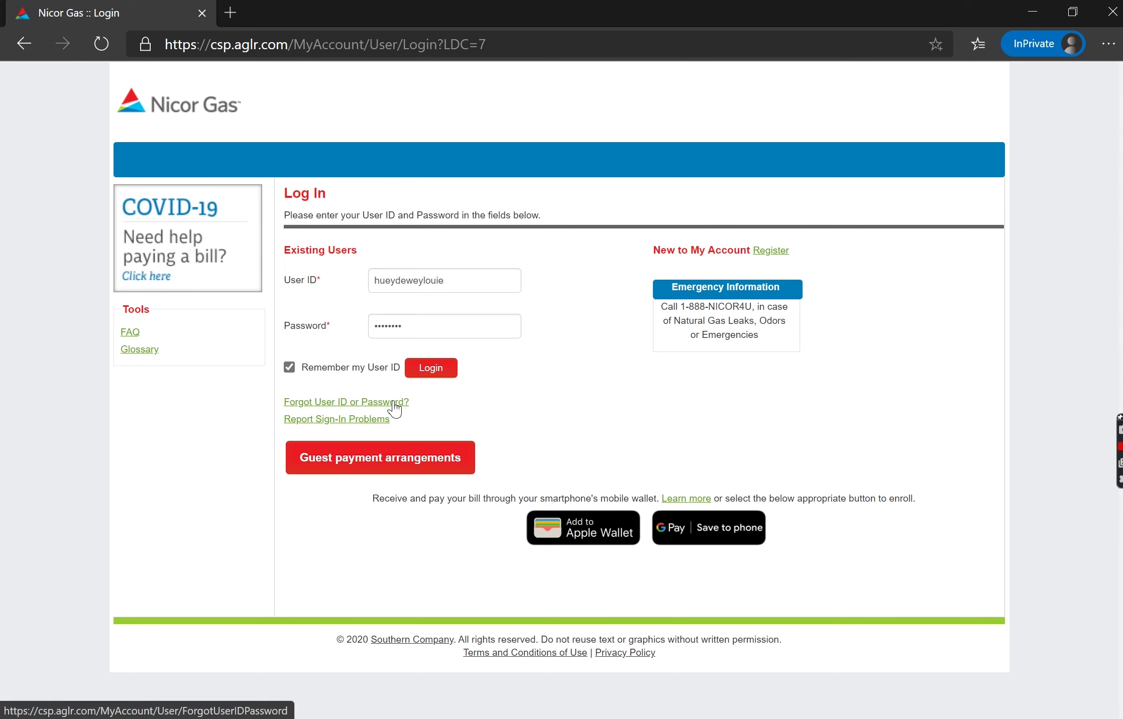
{"action": "left_click", "coordinate": [446, 375]}
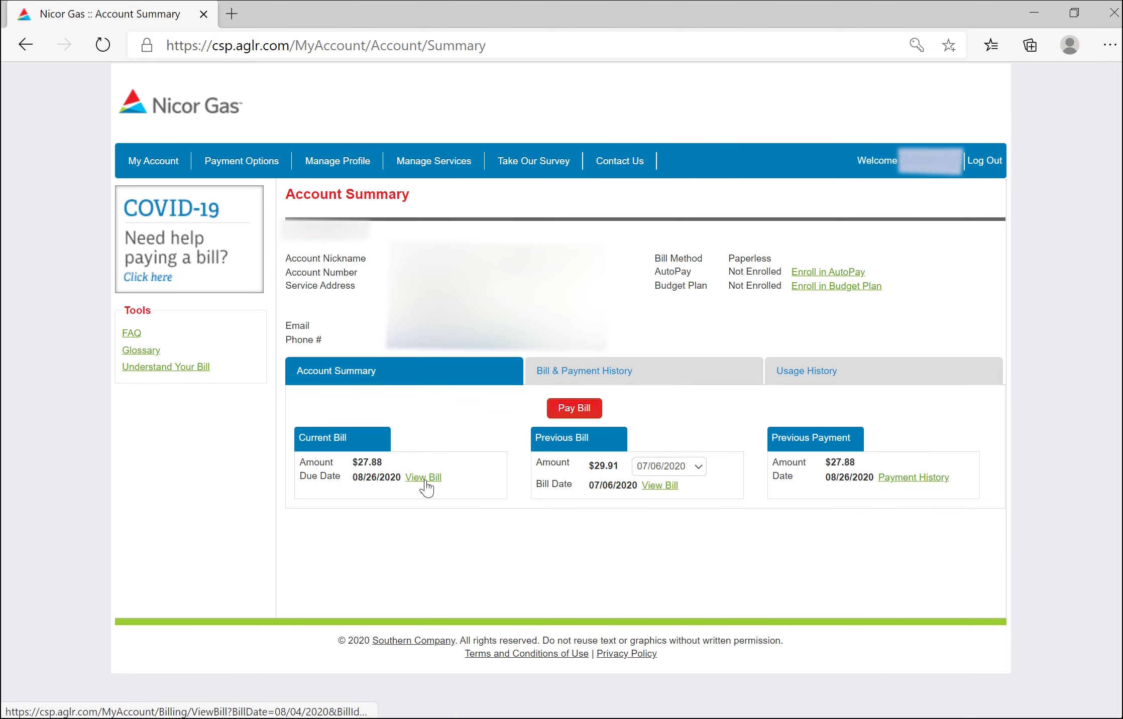
Open View Bill under Current Bill for the $27.88 bill due 08/26/2020
{"action": "left_click", "coordinate": [427, 481]}
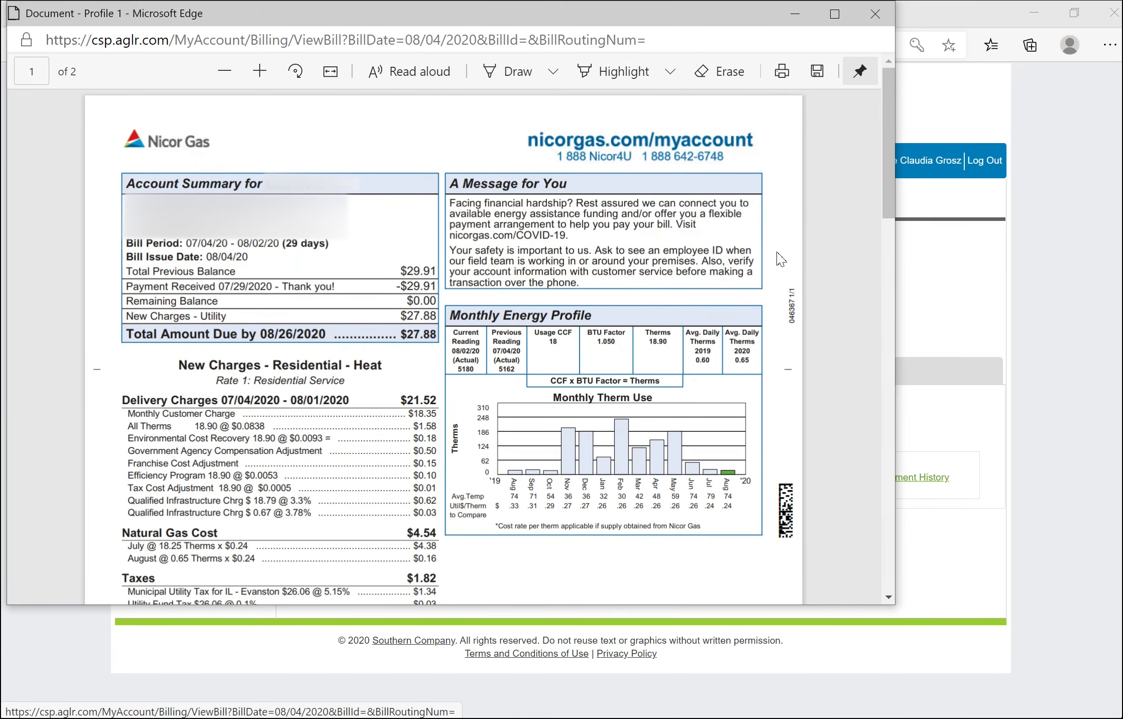
{"action": "scroll", "coordinate": [778, 258], "scroll_direction": "down", "scroll_amount": 5}
{"action": "scroll", "coordinate": [778, 258], "scroll_direction": "down", "scroll_amount": 5}
{"action": "scroll", "coordinate": [778, 258], "scroll_direction": "down", "scroll_amount": 5}
{"action": "scroll", "coordinate": [779, 258], "scroll_direction": "up", "scroll_amount": 8}
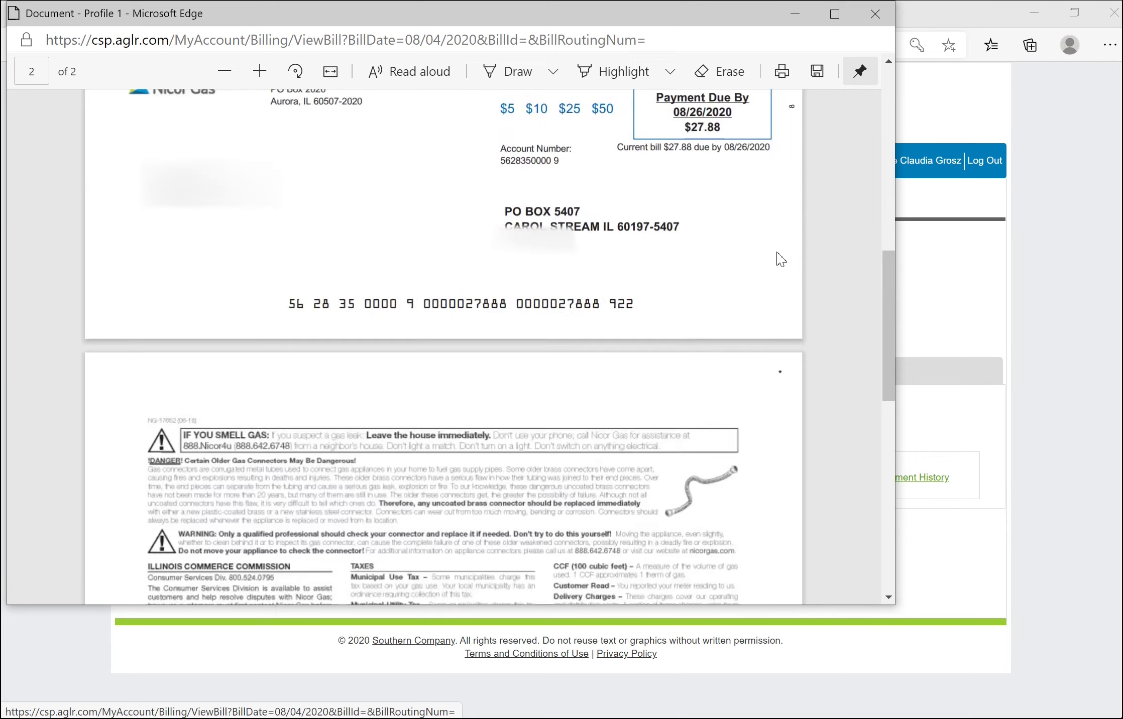
{"action": "scroll", "coordinate": [777, 258], "scroll_direction": "up", "scroll_amount": 8}
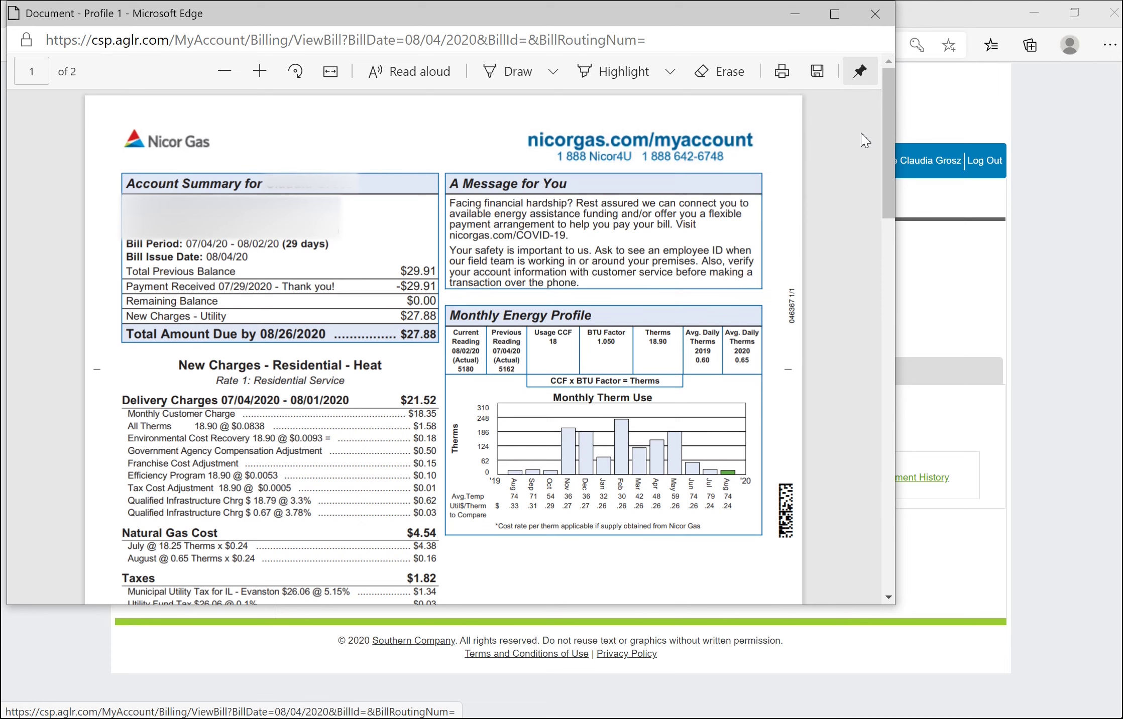
Save the bill PDF as NicorBillMcDuck.pdf and close the PDF window with Ctrl+W
{"action": "key", "text": "ctrl+s"}
{"action": "type", "text": "N"}
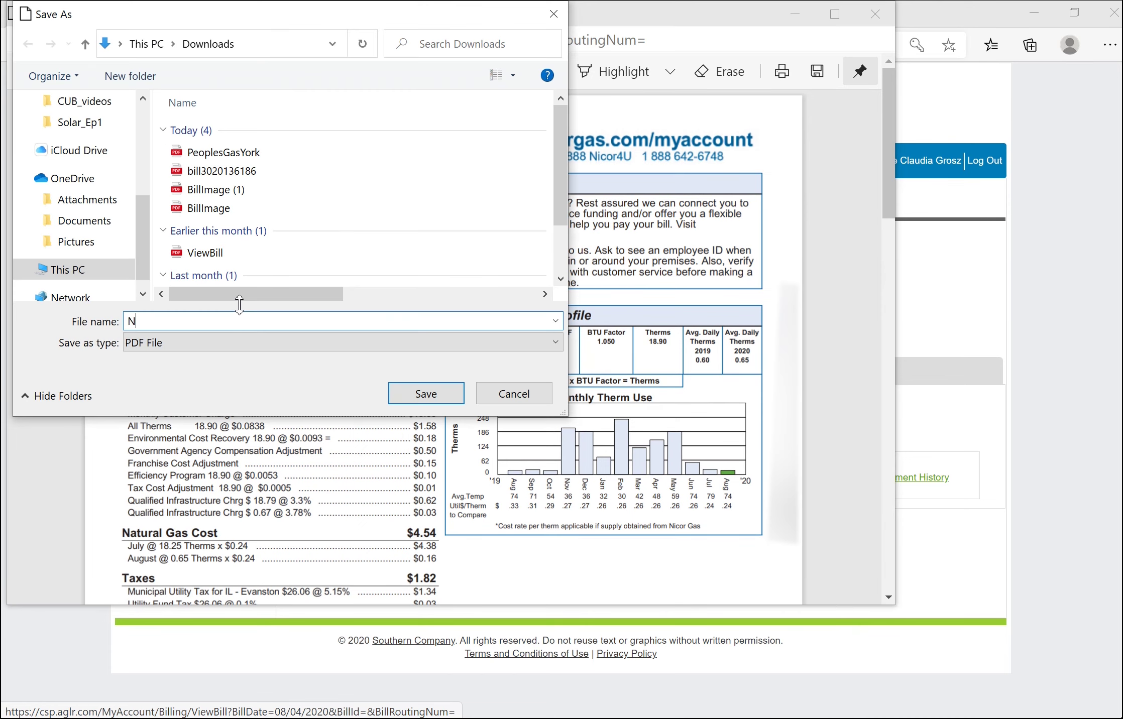
{"action": "type", "text": "icorBillMcD"}
{"action": "type", "text": "uck"}
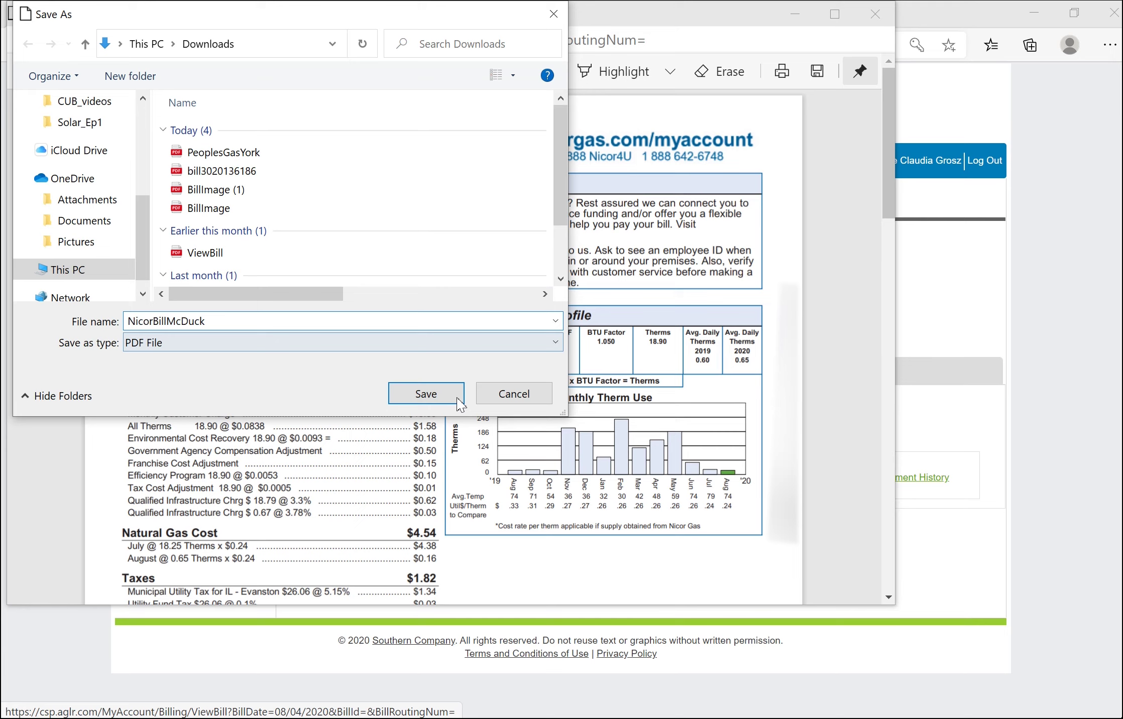
{"action": "left_click", "coordinate": [425, 394]}
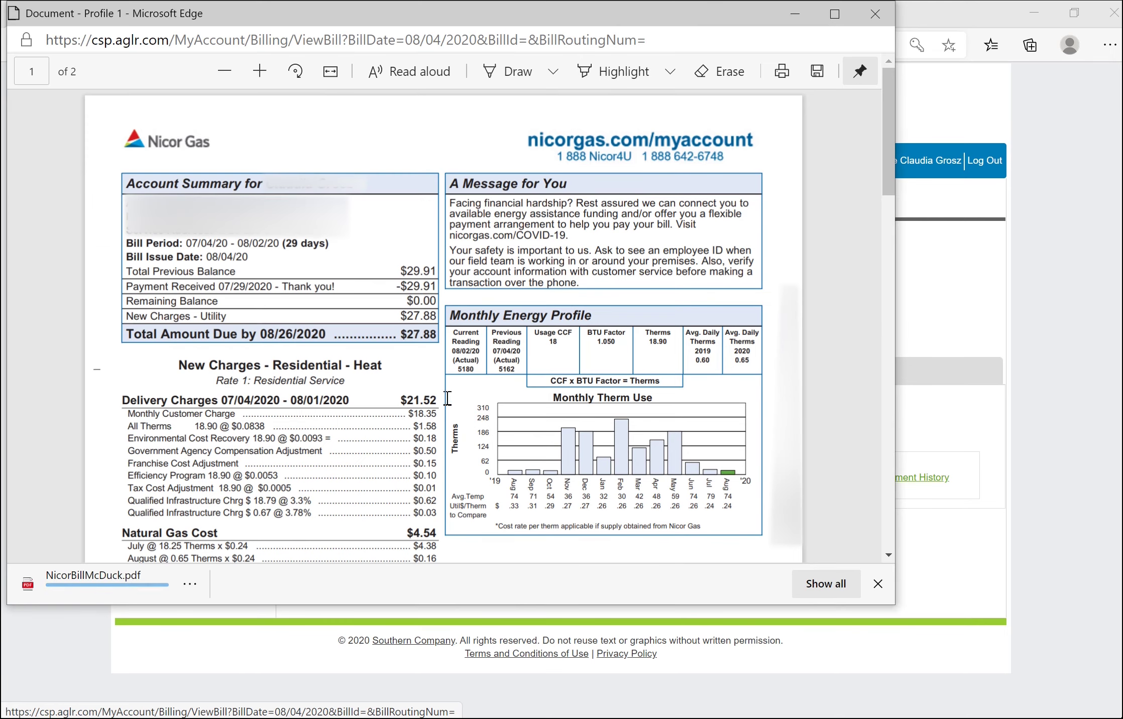
{"action": "key", "text": "ctrl+w"}
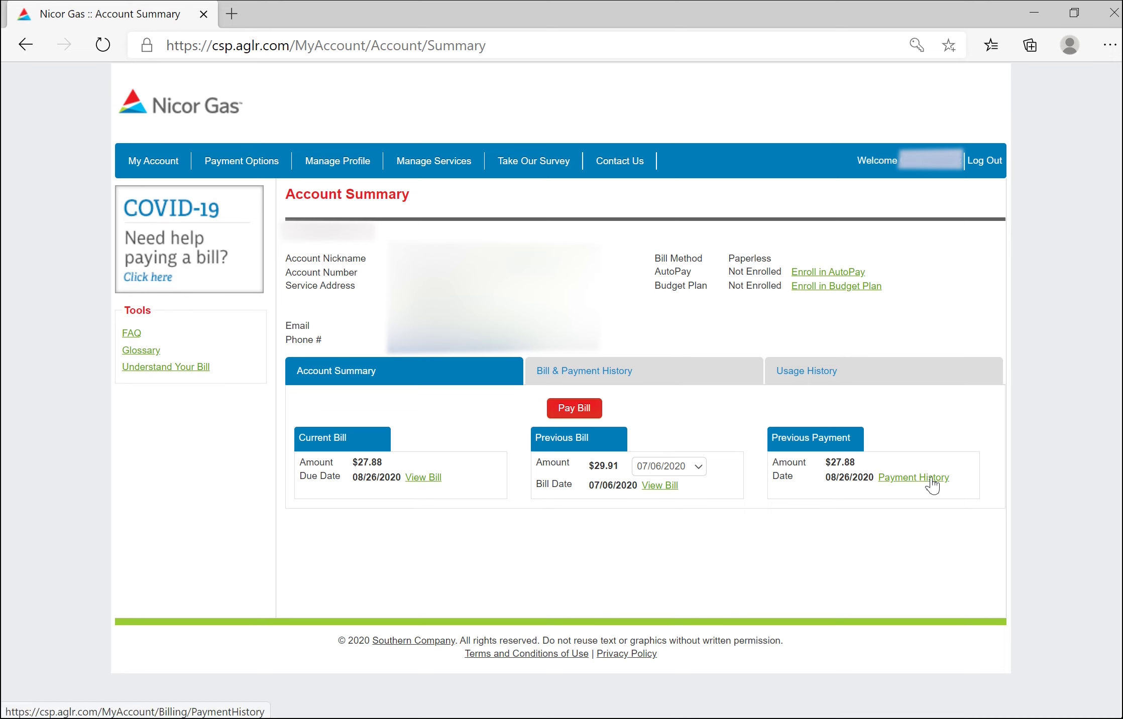
Open the Bill & Payment History tab from the Account Summary page
{"action": "left_click", "coordinate": [604, 376]}
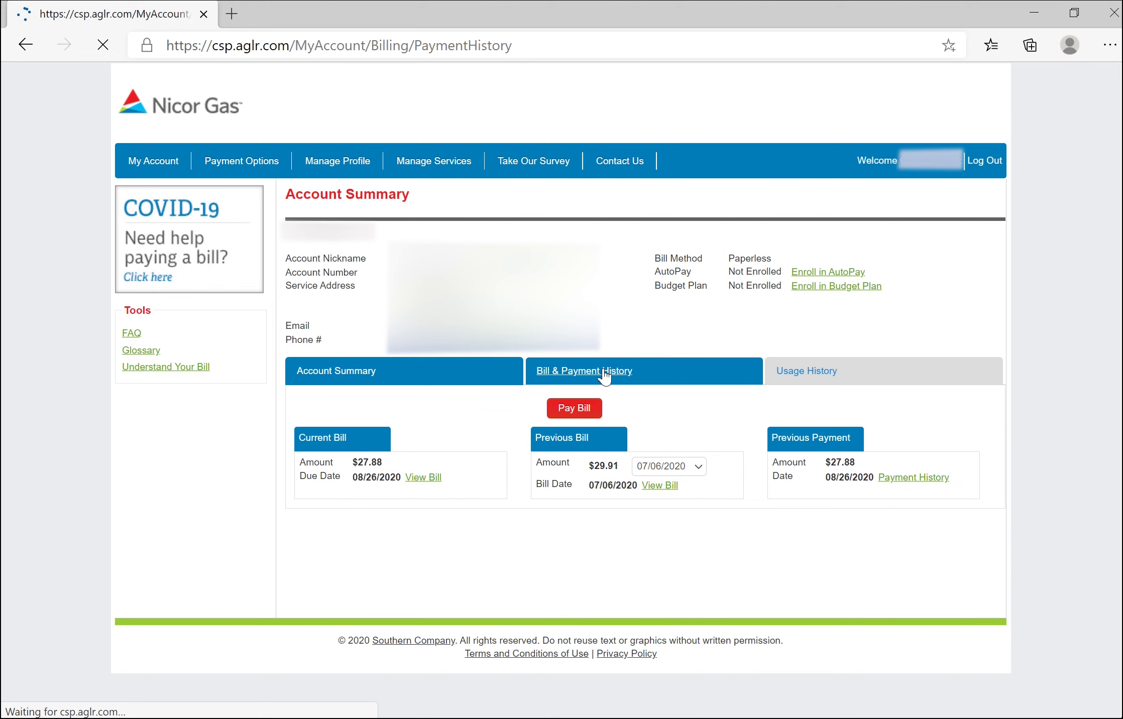